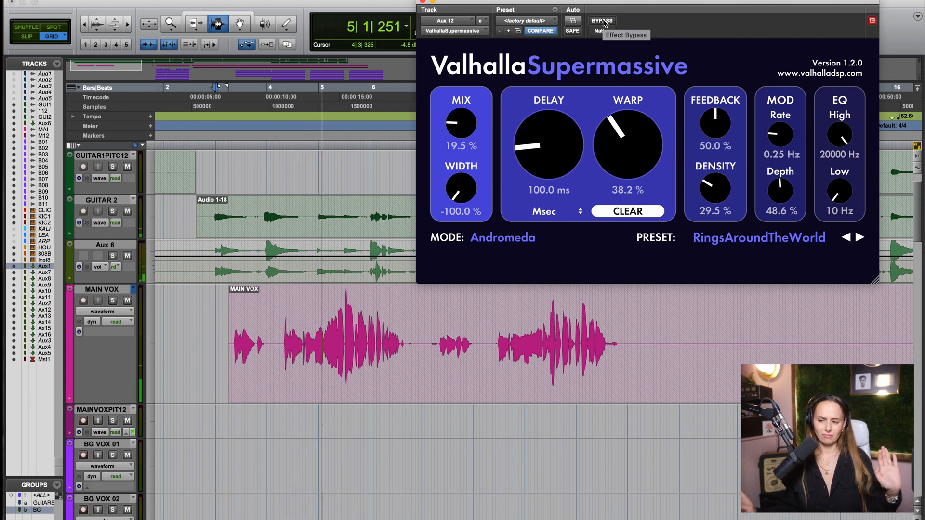
Step: Show the Mix window and inspect a Valhalla Supermassive insert on the Aux 12 vocal effects channel
key("super+equal")
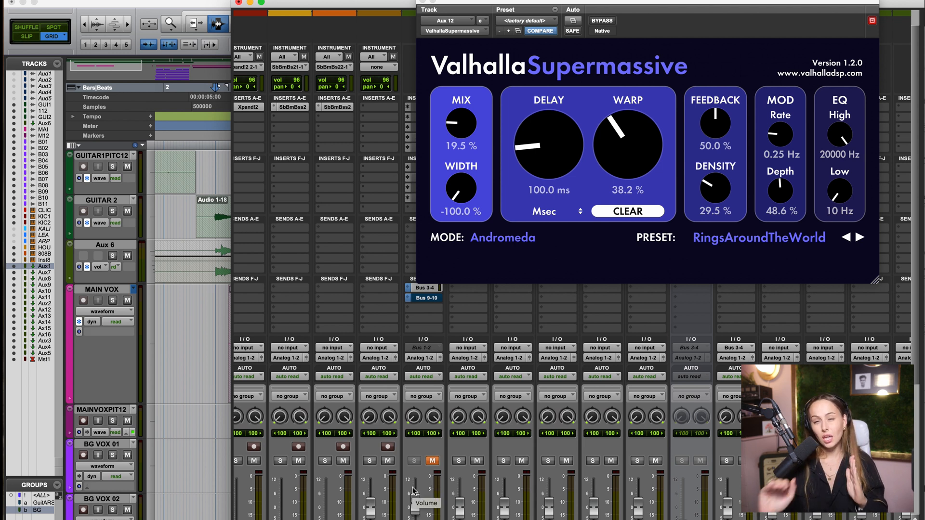
key("super+equal")
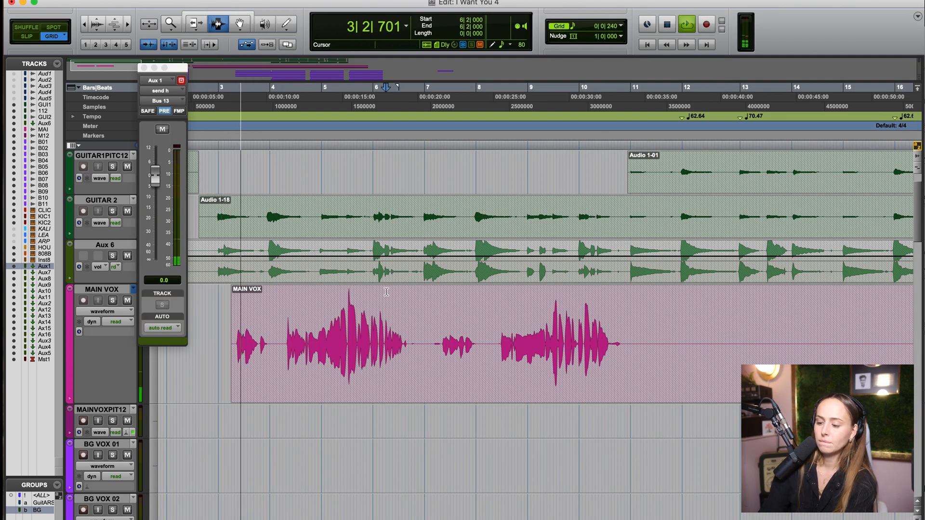
key("super+equal")
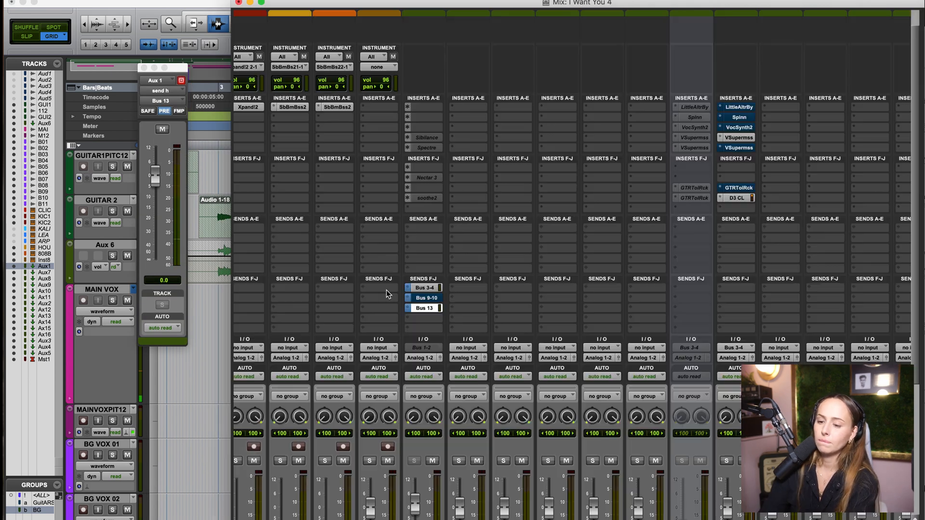
left_click(748, 144)
left_click(299, 37)
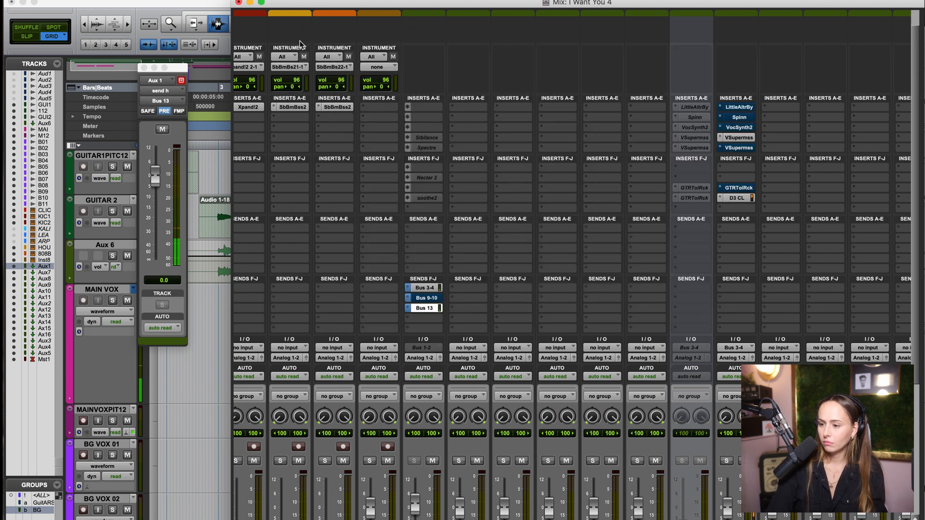
Step: Adjust the threshold of the Compressor/Limiter on Aux 12 and bypass the channel's first Supermassive insert
left_click(739, 199)
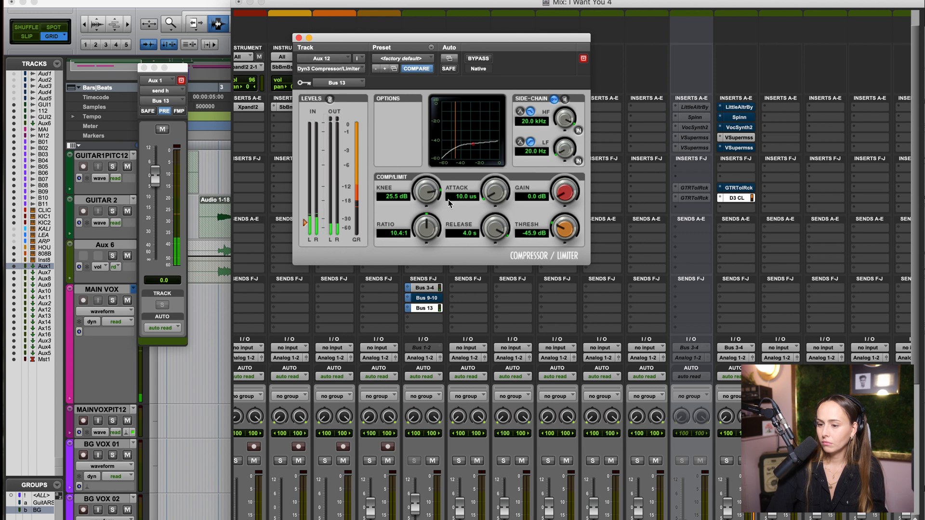
left_click_drag(555, 221, 562, 222)
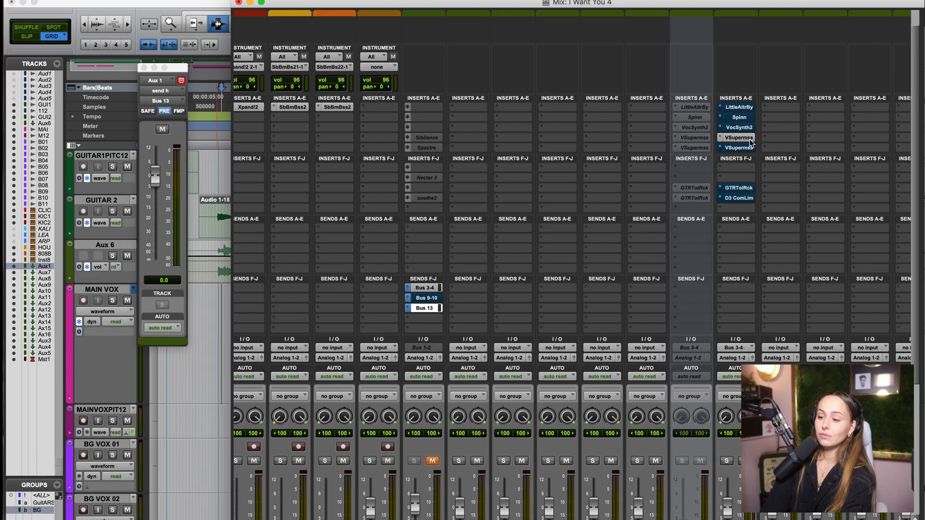
left_click(750, 139, "super")
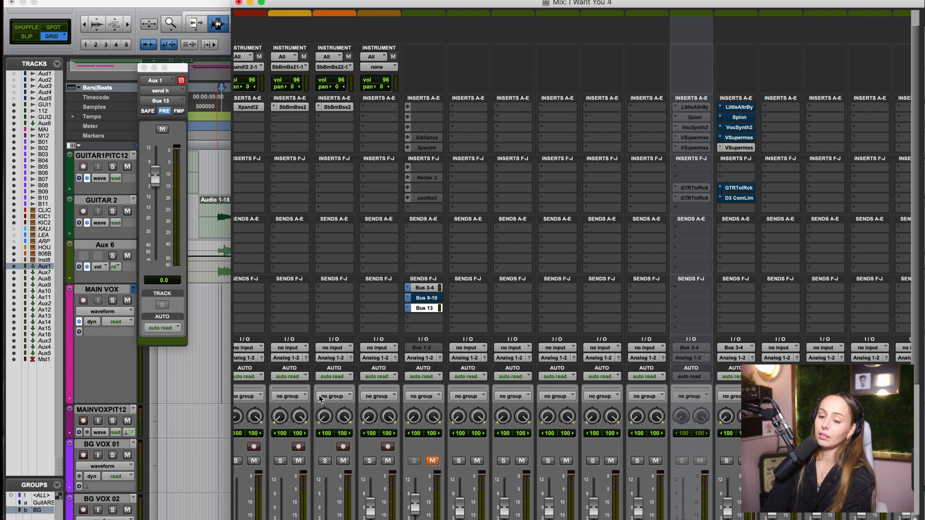
Step: Play back the MAIN VOX track from 3|1|720 in the Edit window to hear the effect chain
key("super+equal")
left_click(227, 416)
key("space")
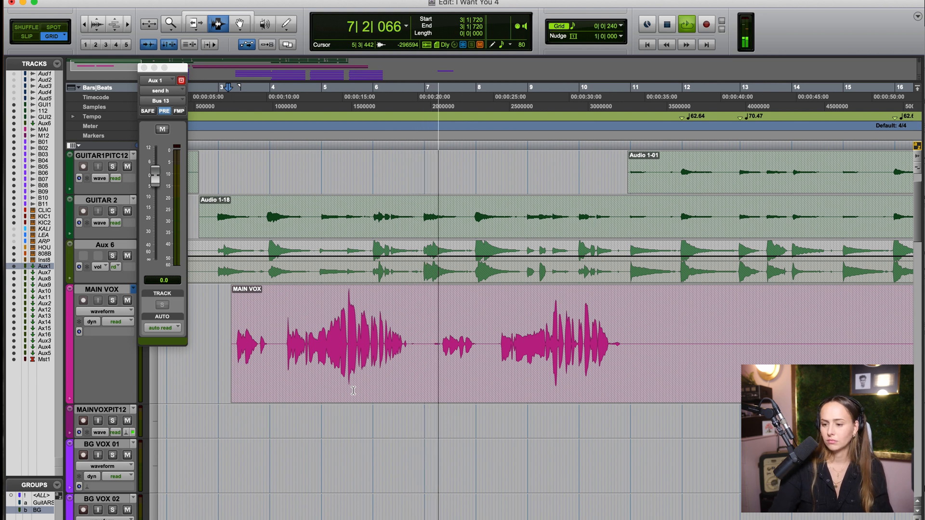
key("space")
Step: Play the section from 19|2|000 and follow the main and background vocal clips along the timeline
key("super+equal")
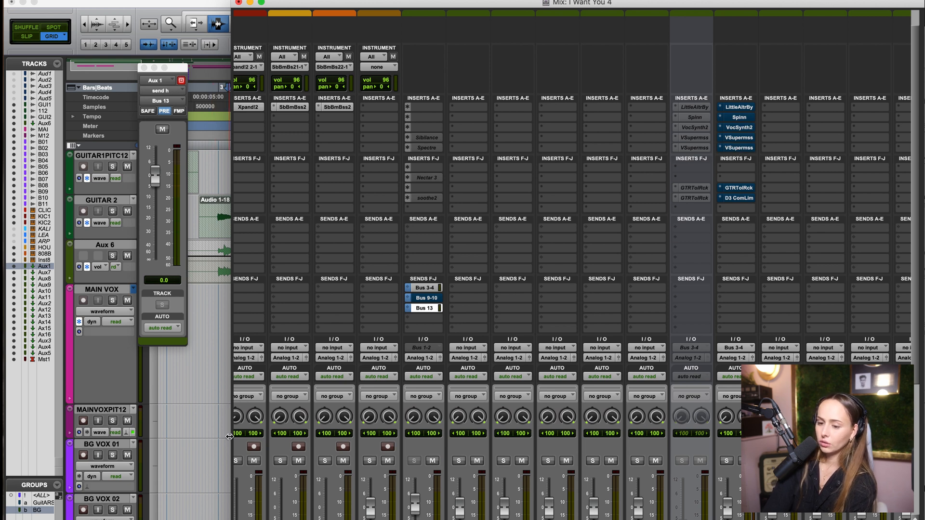
key("super+equal")
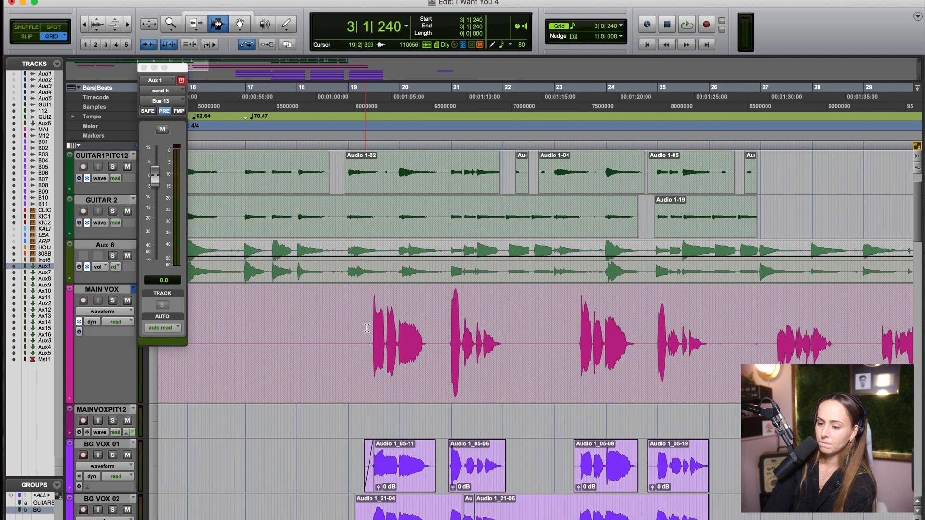
left_click(372, 316)
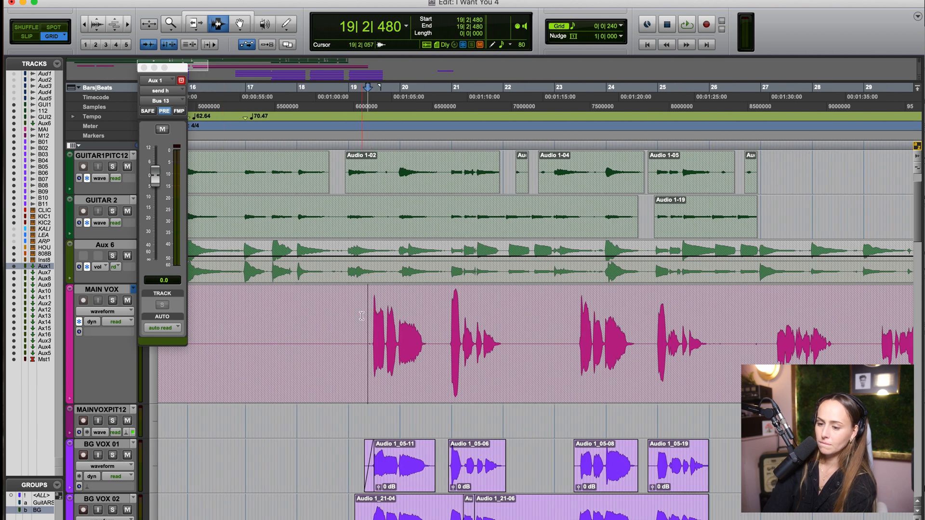
left_click(361, 316)
key("space")
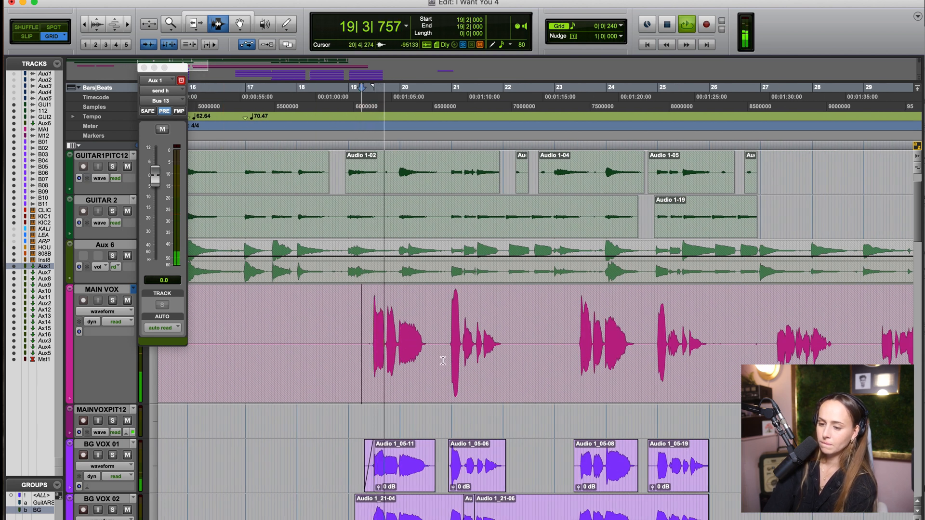
scroll(443, 361, "down", 10)
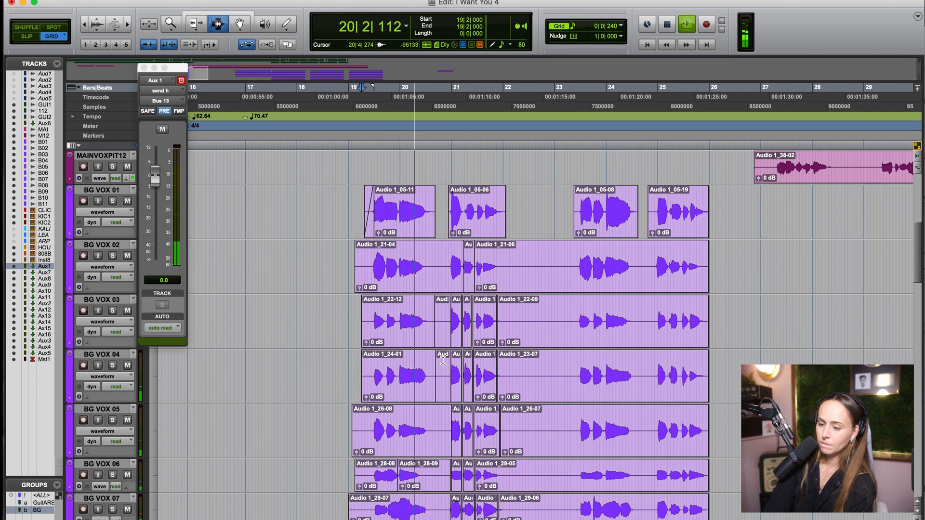
scroll(443, 361, "up", 10)
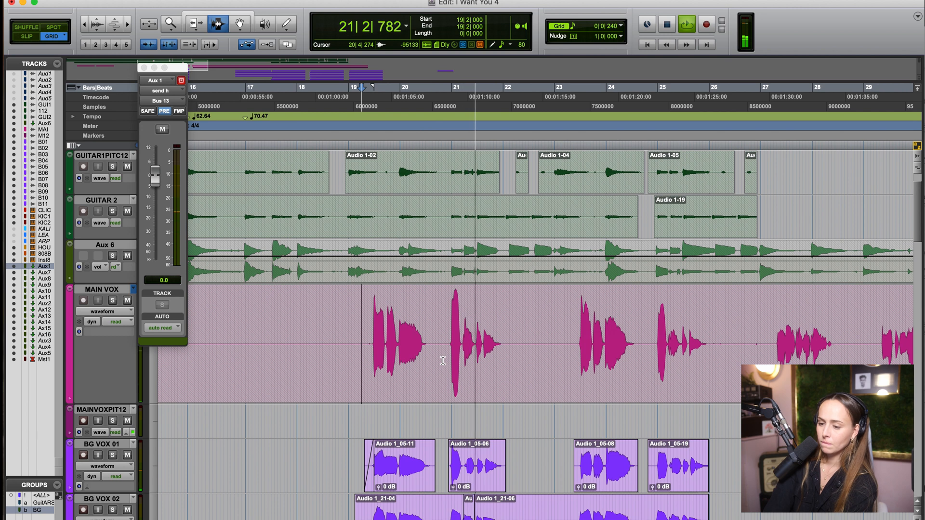
scroll(443, 361, "right", 1)
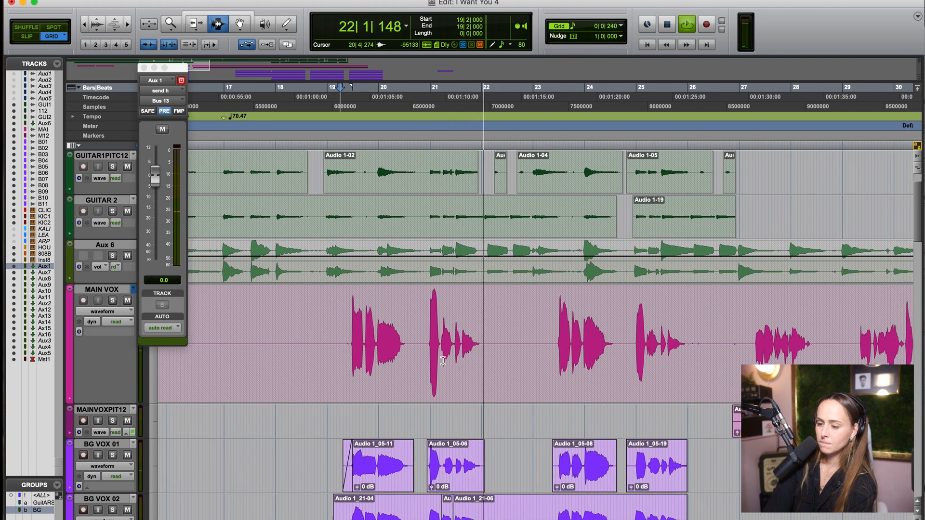
scroll(443, 360, "right", 4)
scroll(443, 361, "left", 3)
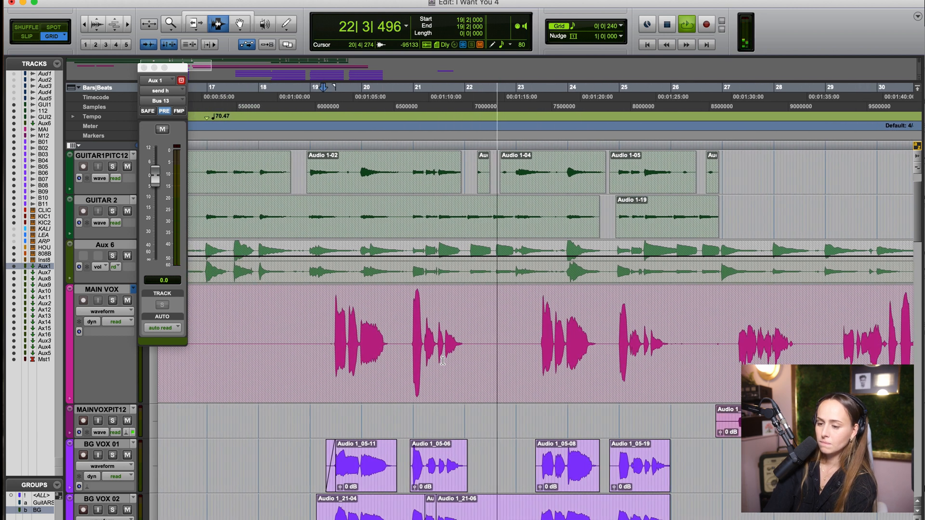
scroll(443, 361, "right", 3)
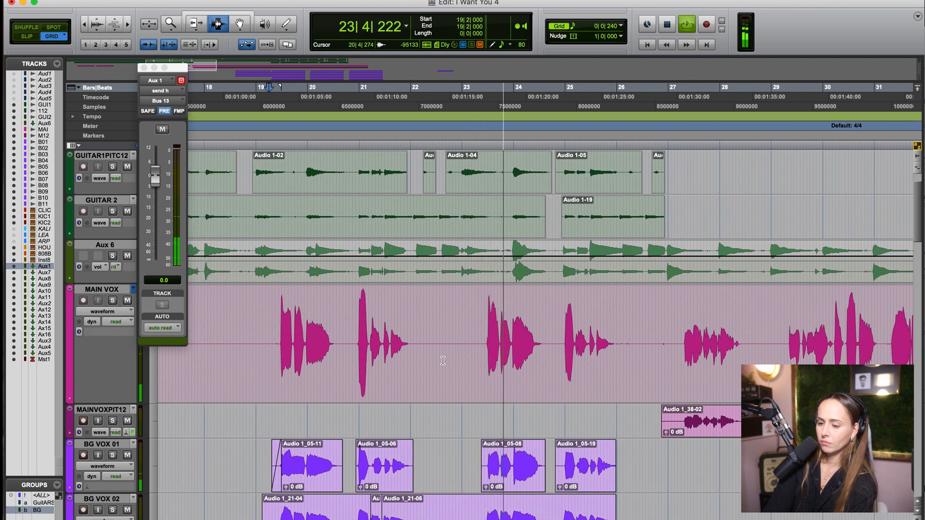
scroll(443, 361, "left", 2)
scroll(442, 361, "right", 1)
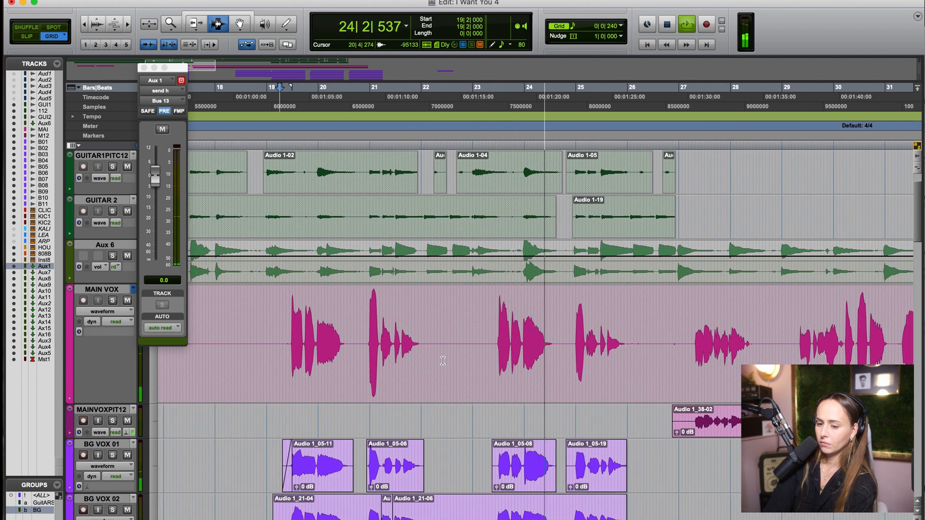
scroll(442, 361, "right", 5)
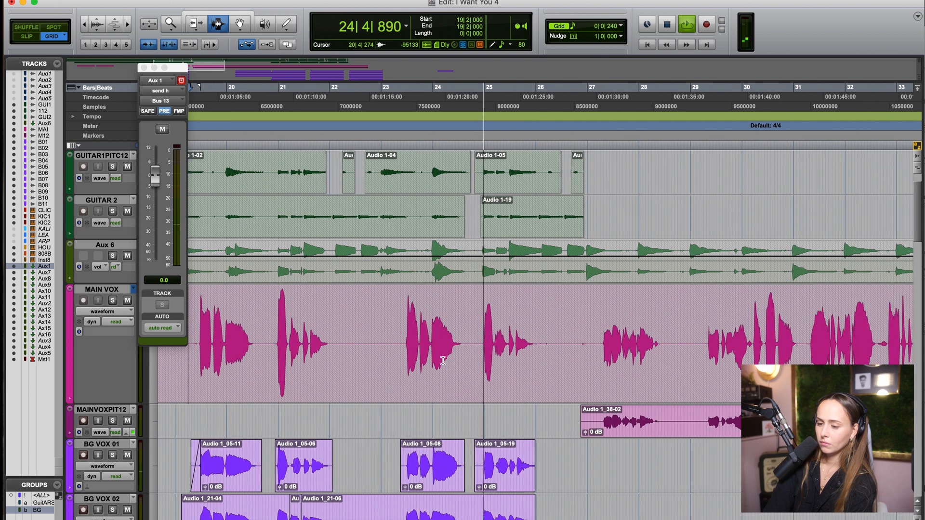
Step: Check the inserts, sends and faders of the vocal channels in the Mix window, and return to the Edit window
key("super+equal")
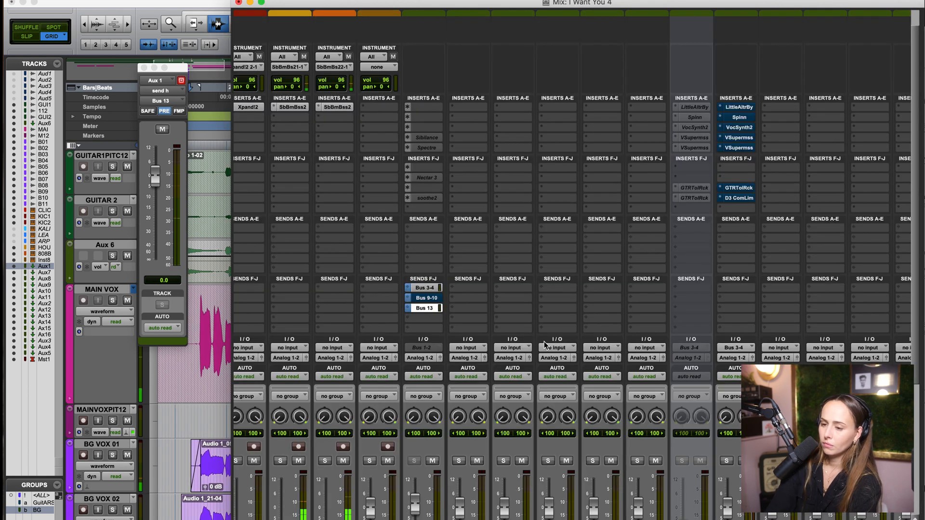
scroll(544, 344, "down", 3)
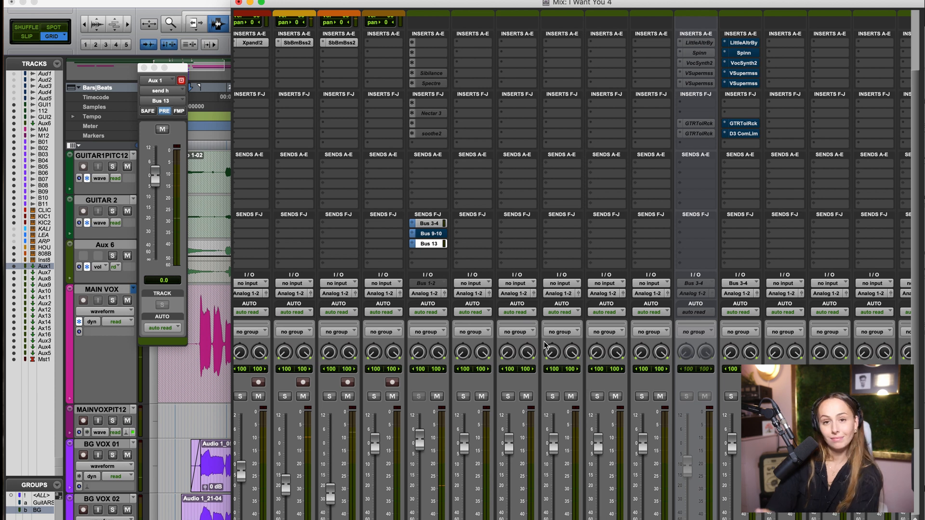
key("super+equal")
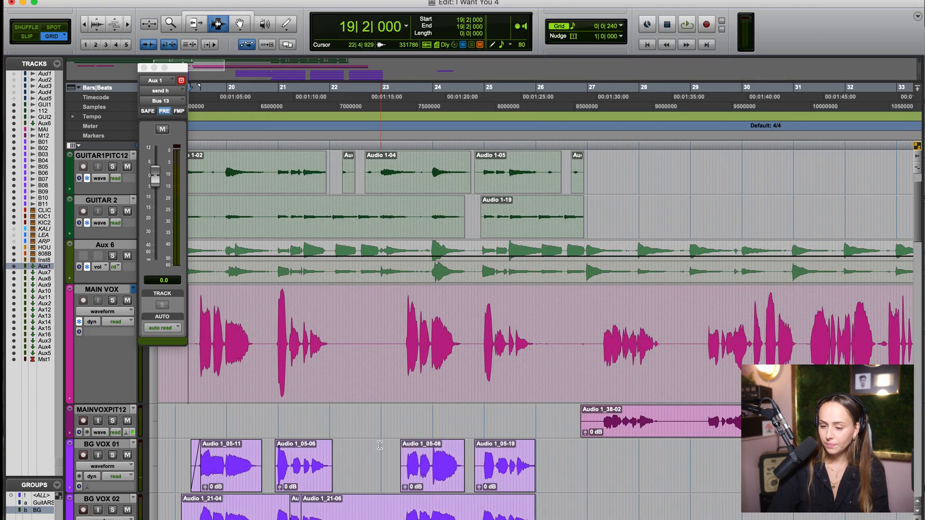
Step: Place the playback cursor at 3|1|720 and review the Amp, Tuner, Preset and Stomp views of GTR Tool Rack on Aux 12
key("super+equal")
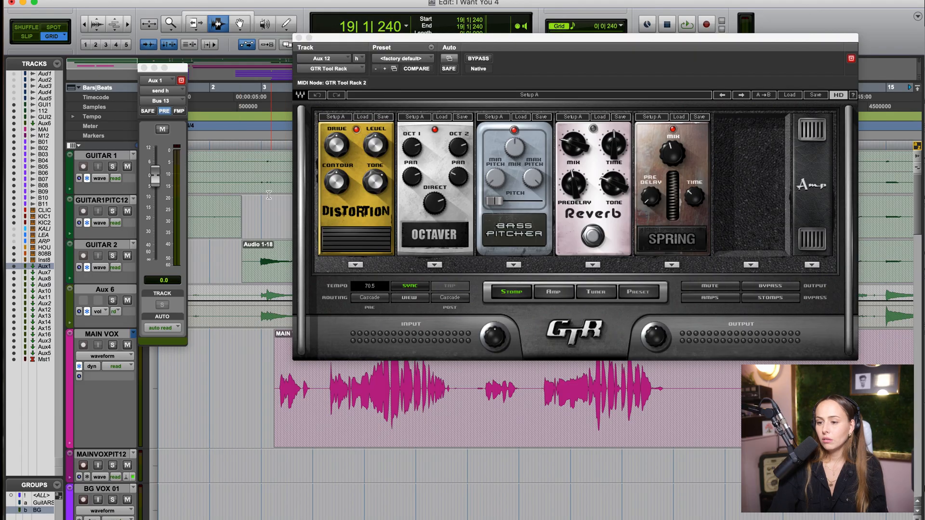
left_click(272, 388)
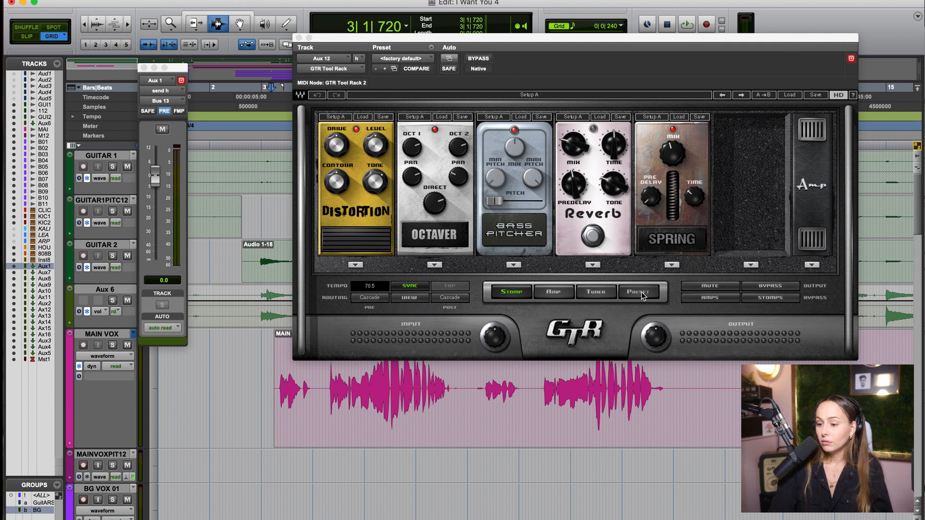
left_click(554, 293)
left_click(593, 292)
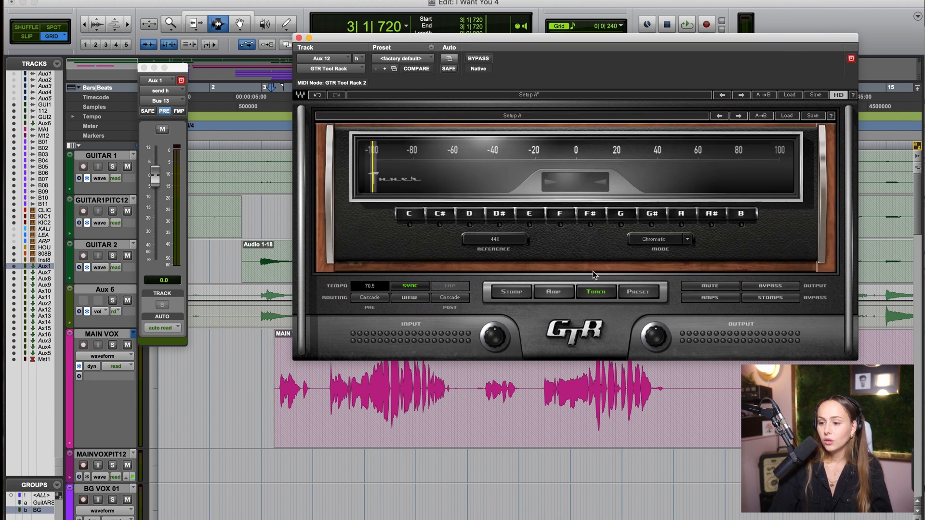
left_click(633, 293)
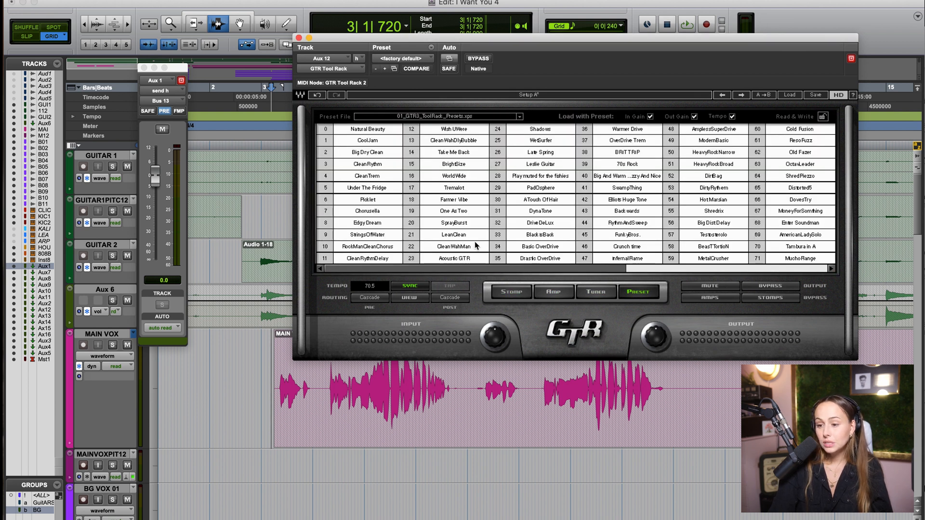
left_click(512, 292)
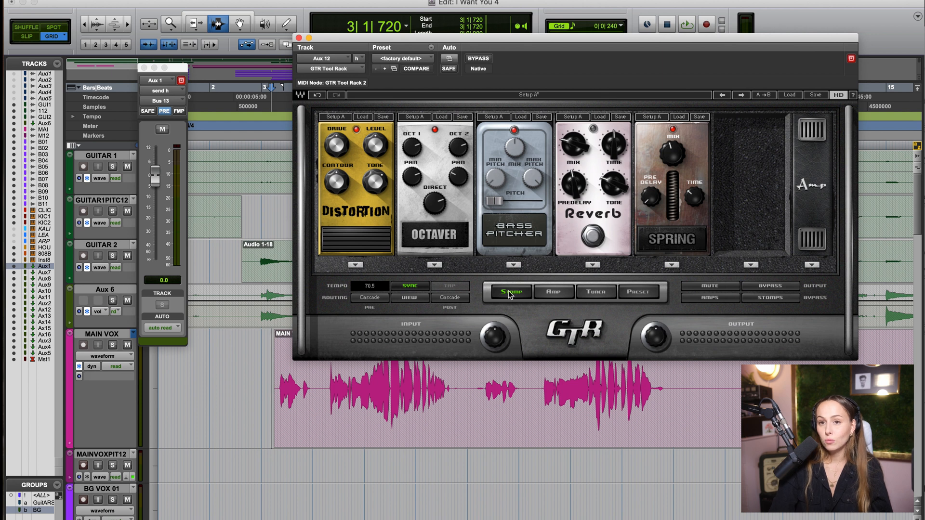
Step: Play the main vocal from just before bar 3 with GTR Tool Rack open over the Edit window
mouse_move(619, 216)
left_mouse_down()
mouse_move(743, 211)
mouse_move(620, 213)
left_mouse_up()
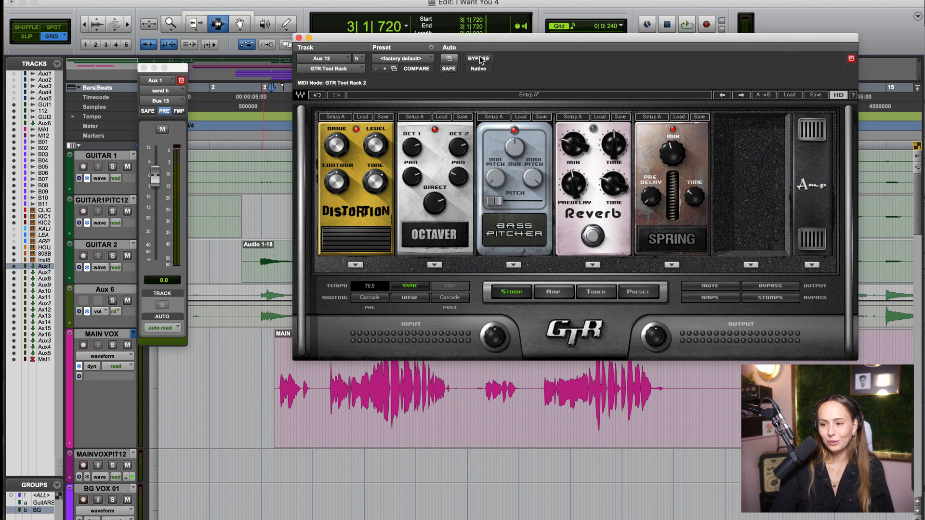
key("super+equal")
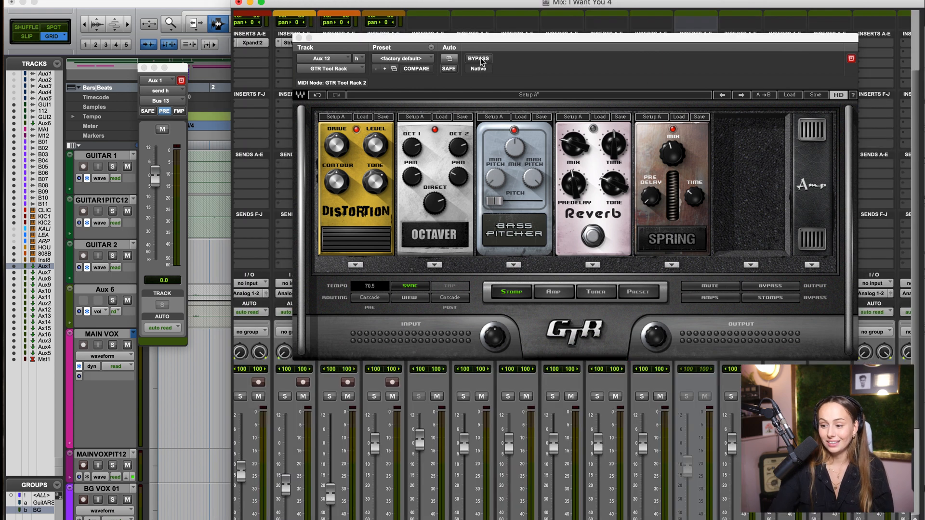
key("super+equal")
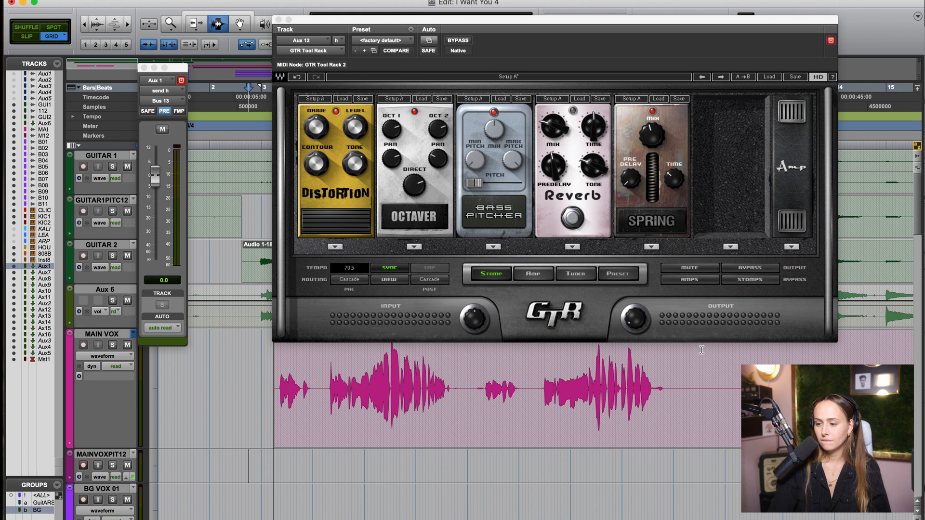
left_click_drag(629, 328, 630, 316)
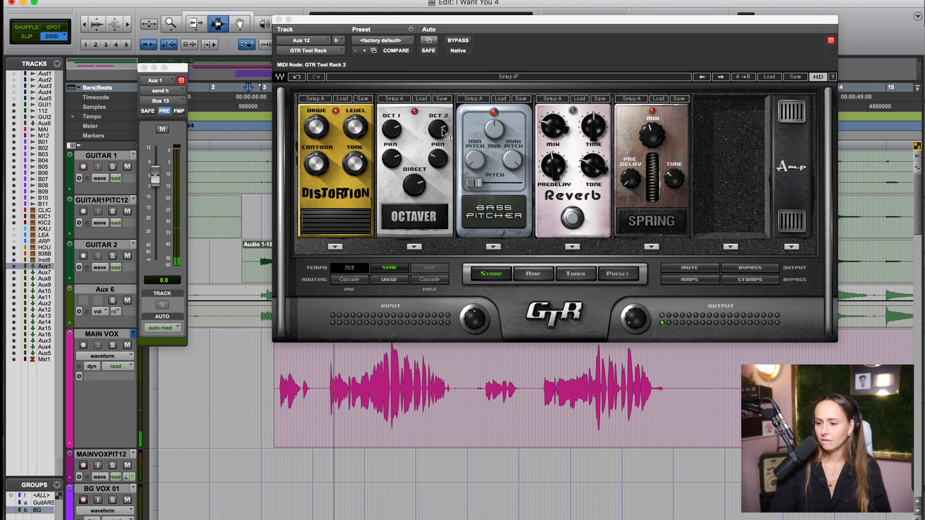
Step: Switch off the Spring and Bass Pitcher pedals in GTR Tool Rack during playback, toggling the Reverb pedal on and off to compare
left_click(653, 111)
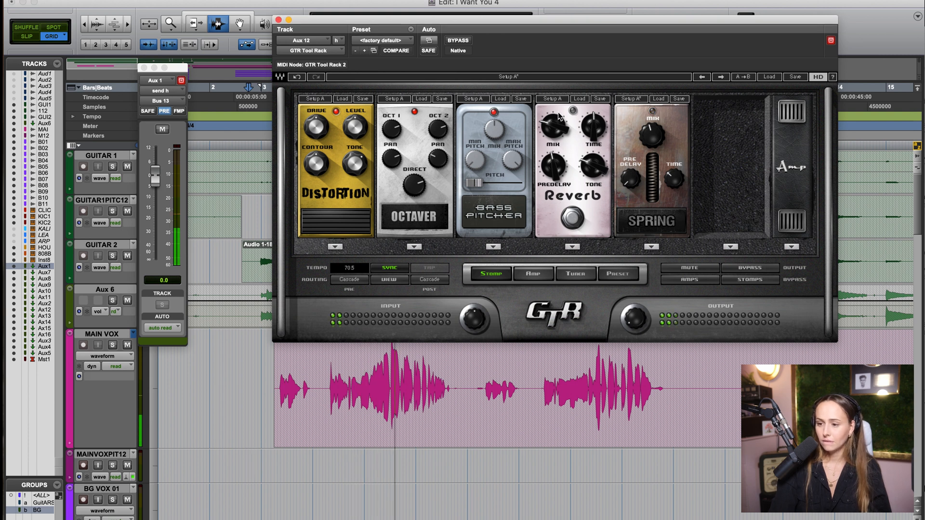
left_click(573, 111)
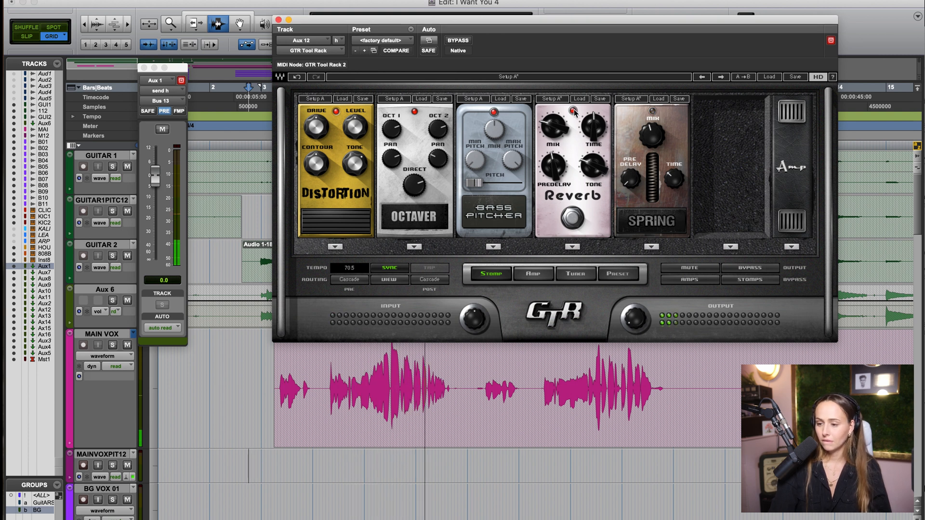
left_click(574, 110)
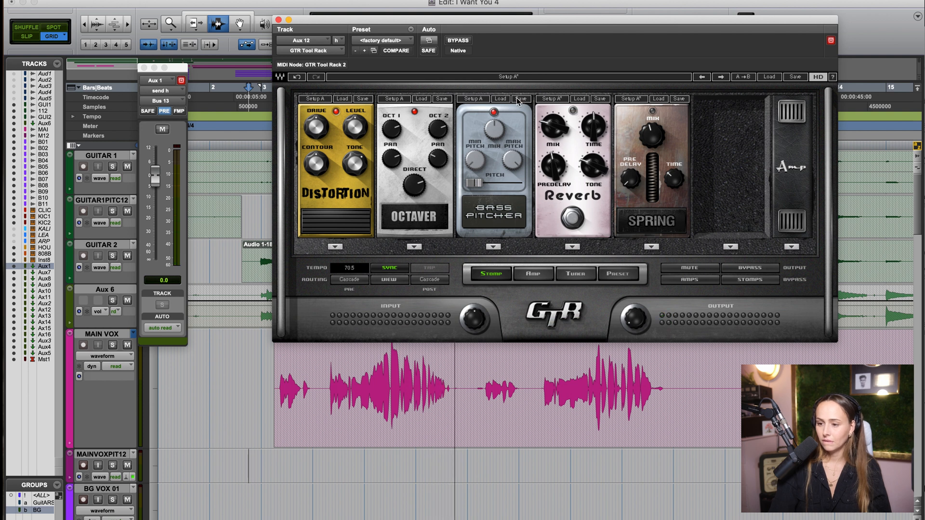
left_click(494, 113)
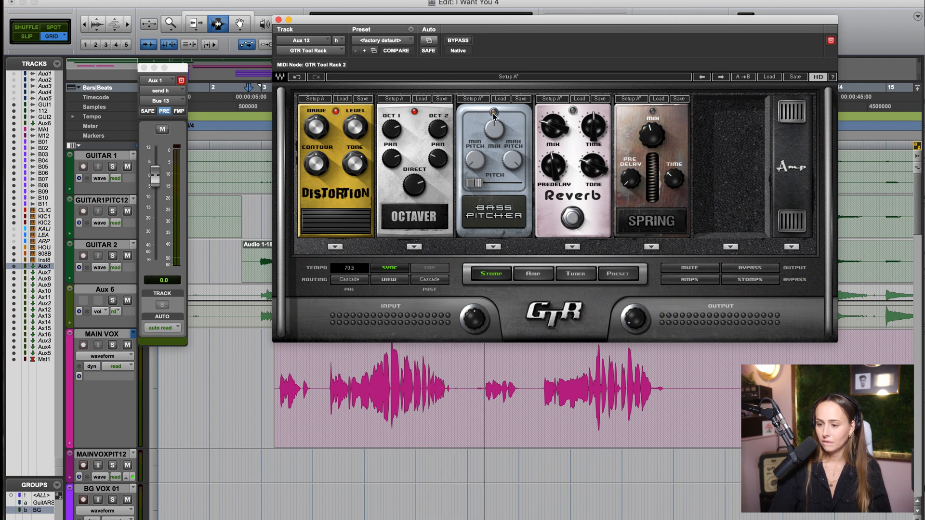
Step: Switch off the Octaver pedal and switch on the Bass Pitcher pedal in GTR Tool Rack while the main vocal plays
left_click(415, 111)
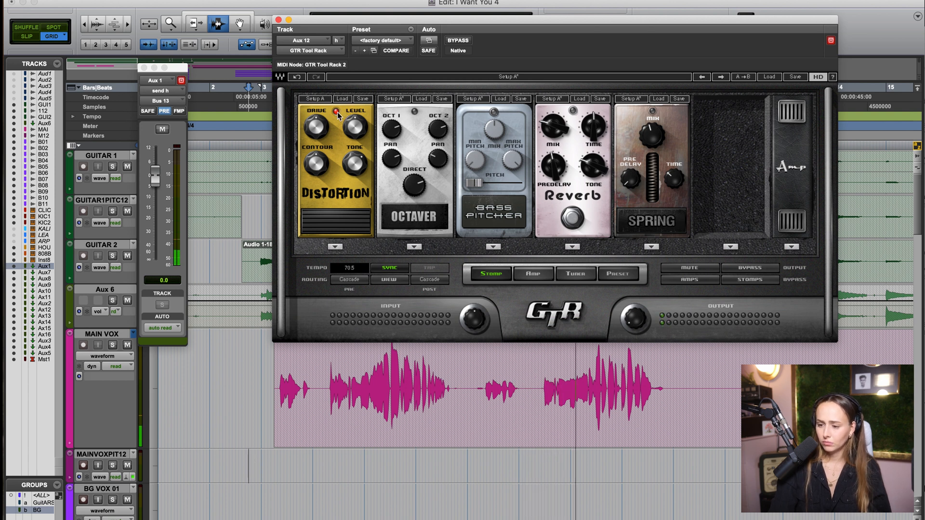
left_click(495, 112)
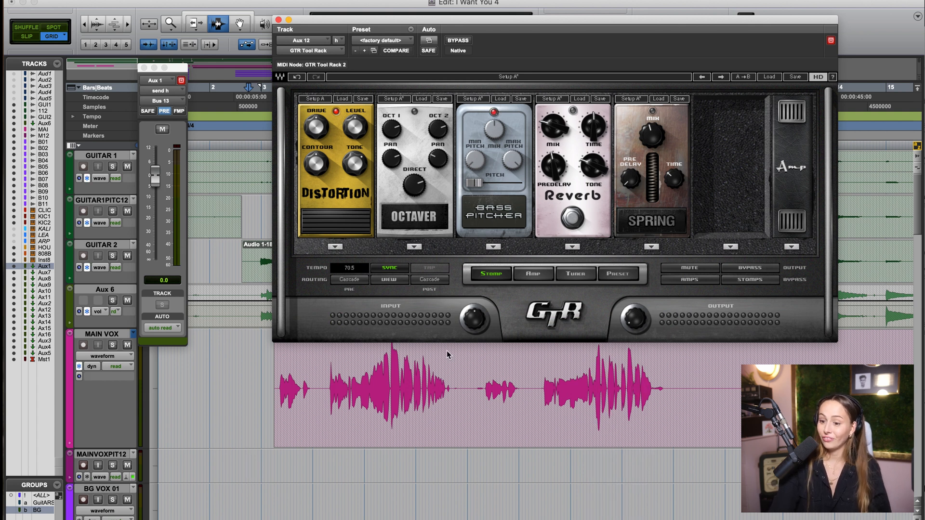
Step: Replay the main vocal from its clip start, comparing the Octaver on and off, switching on Spring and toggling the Reverb pedal's footswitch
left_click(274, 452)
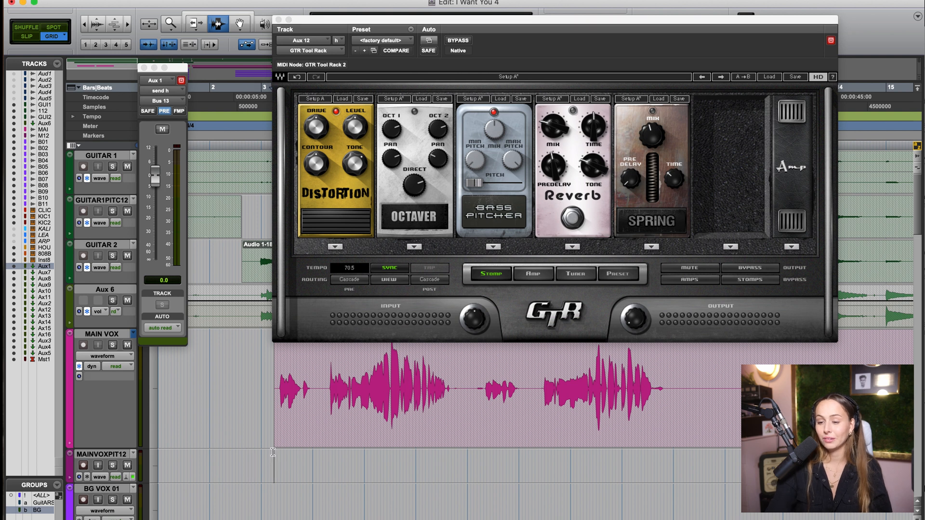
left_click(417, 111)
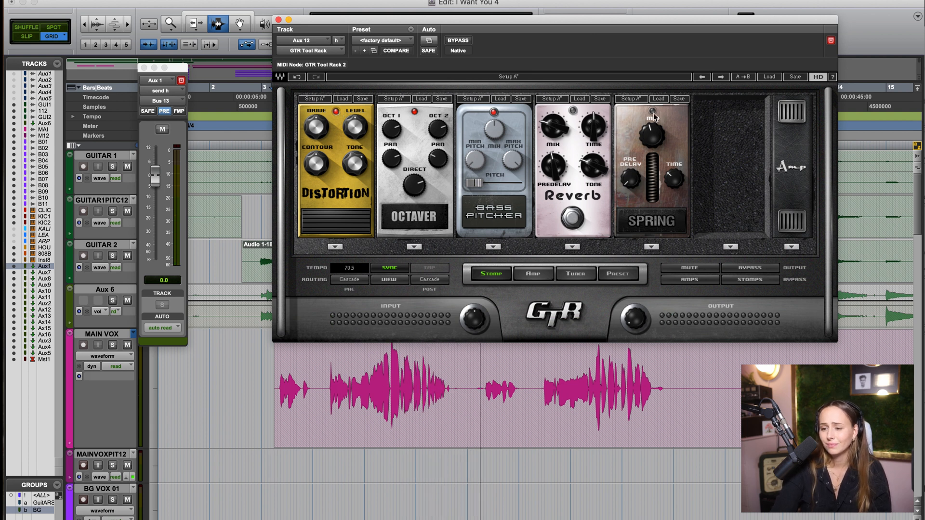
left_click(415, 112)
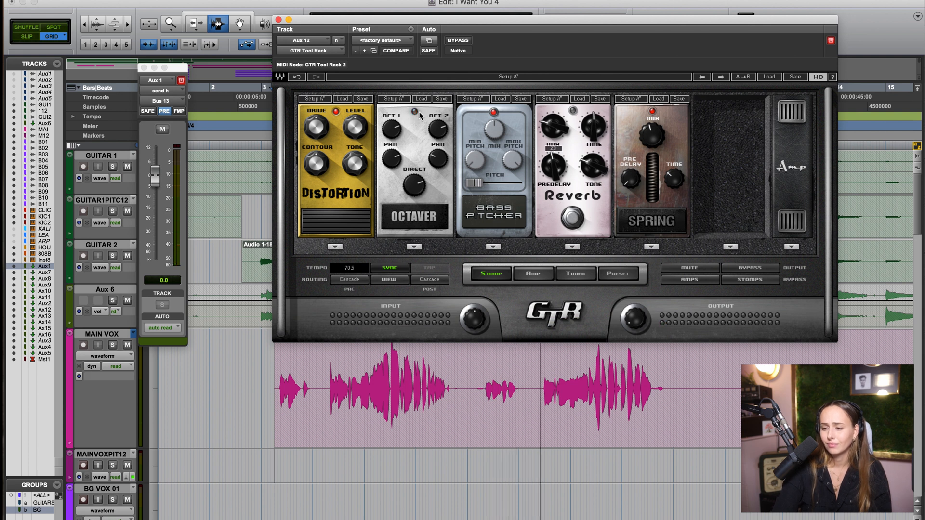
left_click(575, 223)
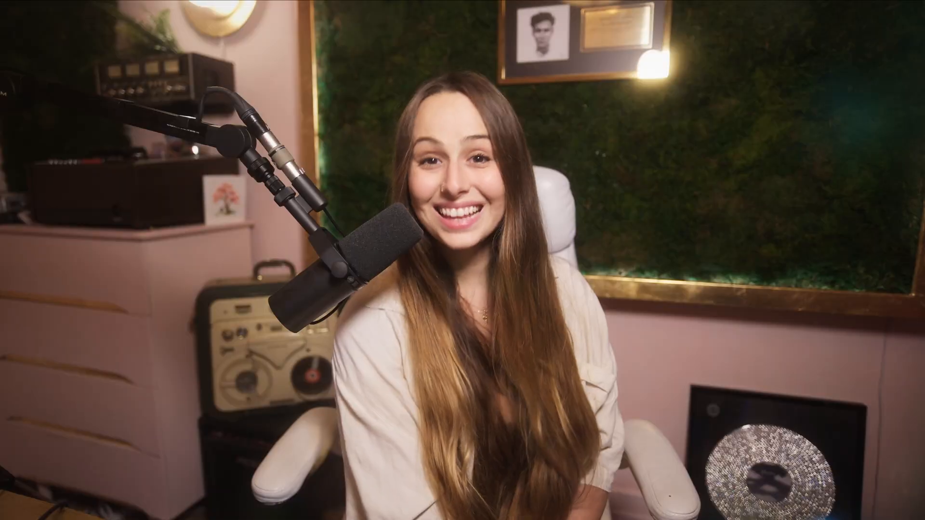